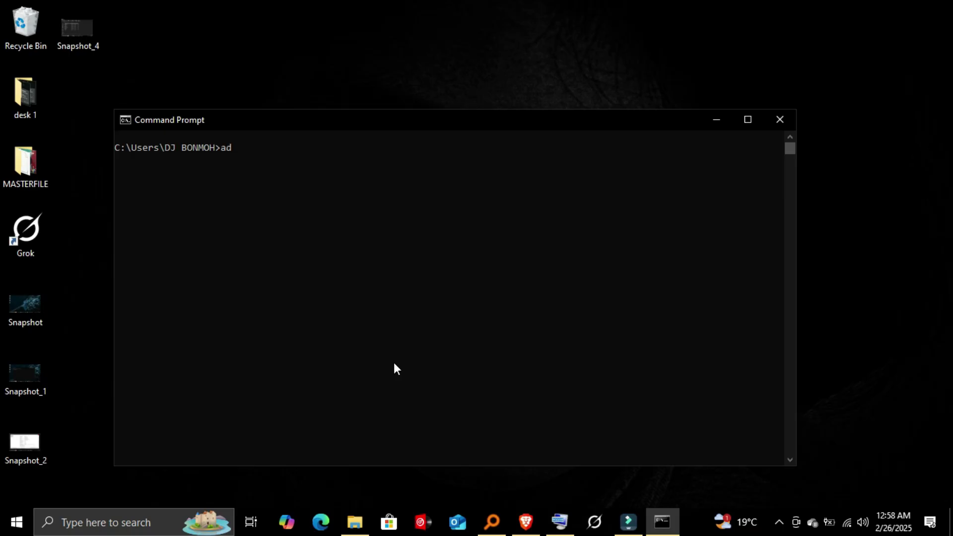
{"action": "type", "text": "b -"}
{"action": "type", "text": "-v"}
{"action": "type", "text": "ersion"}
Run adb --version to check the installed adb version
{"action": "key", "text": "Return"}
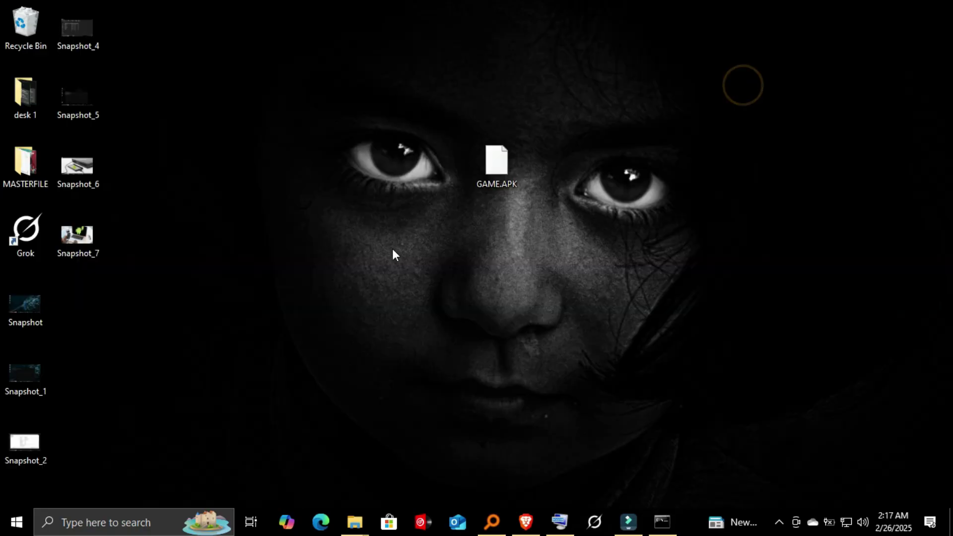
Launch a new Command Prompt via 'cmd' in Start search and run adb devices
{"action": "key", "text": "super"}
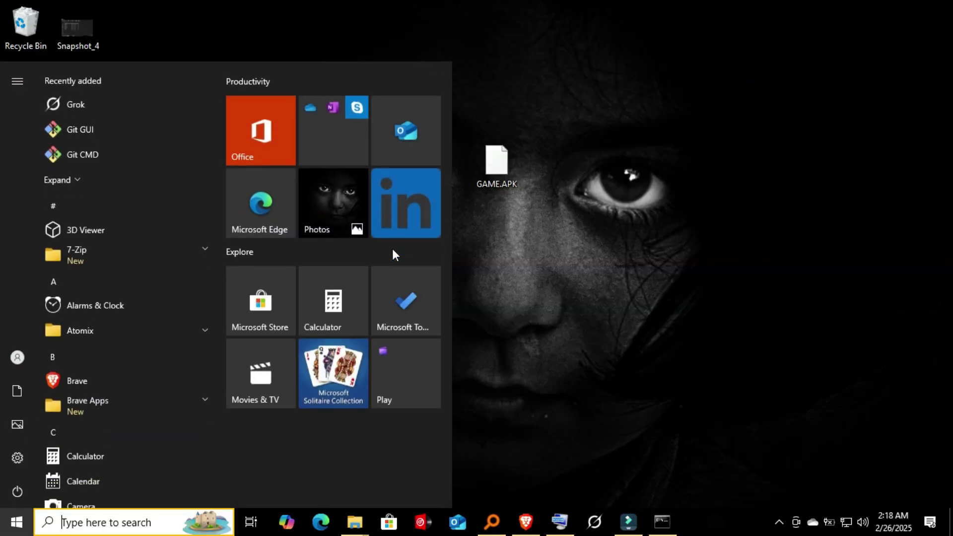
{"action": "type", "text": "cmd"}
{"action": "key", "text": "Return"}
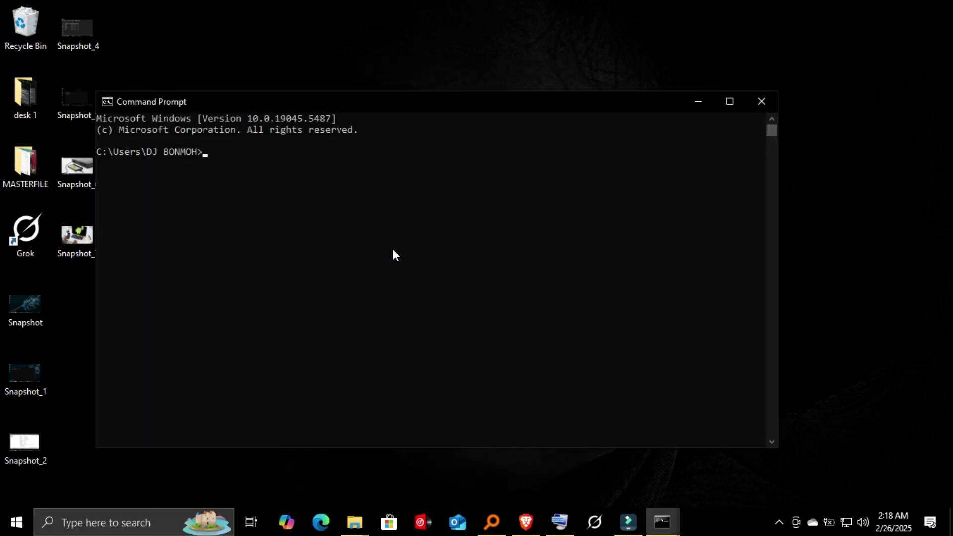
{"action": "type", "text": "adb"}
{"action": "type", "text": " de"}
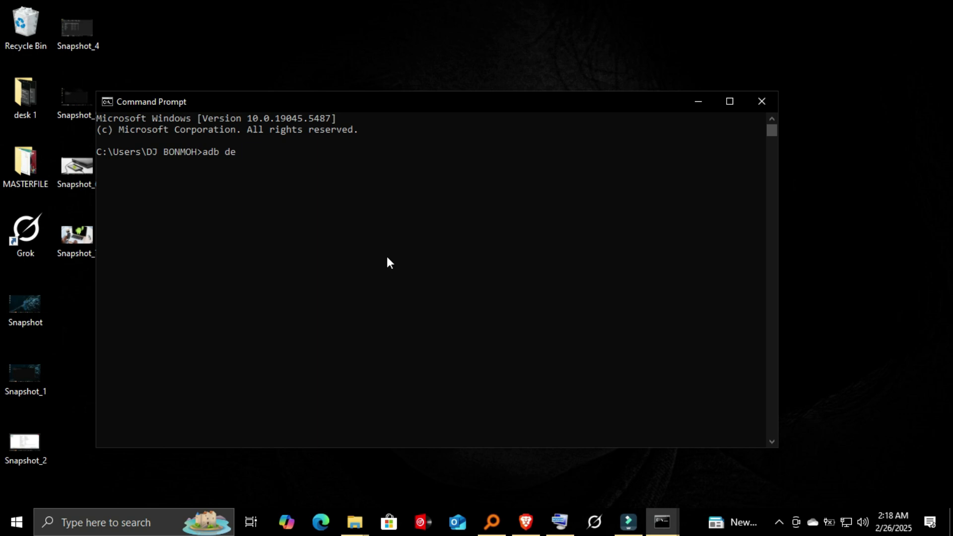
{"action": "type", "text": "vices"}
{"action": "key", "text": "Return"}
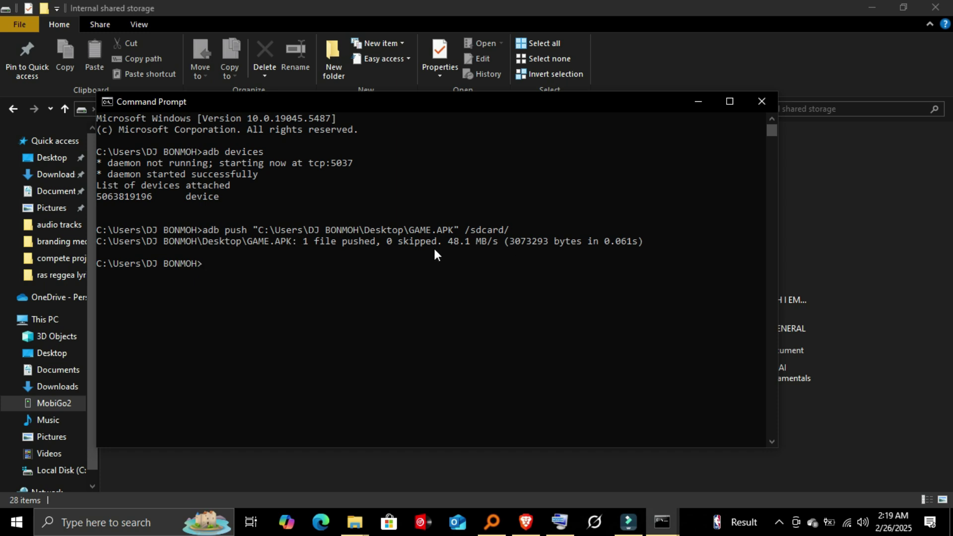
Browse MobiGo2 > Internal shared storage to verify GAME.APK (2.93 MB) arrived
{"action": "left_click", "coordinate": [59, 403]}
{"action": "double_click", "coordinate": [207, 150]}
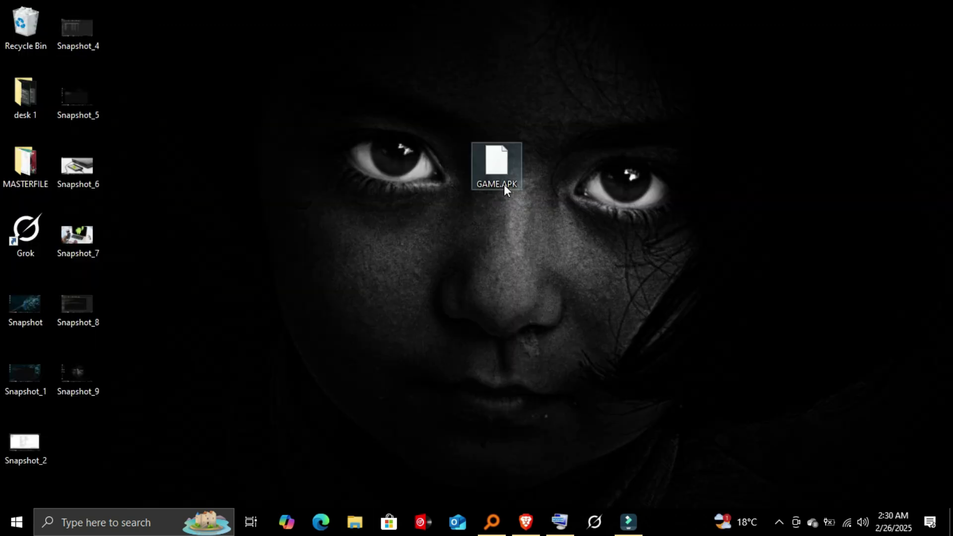
Recycle the desktop GAME.APK and pull /sdcard/GAME.APK back to the Desktop
{"action": "left_click", "coordinate": [489, 168]}
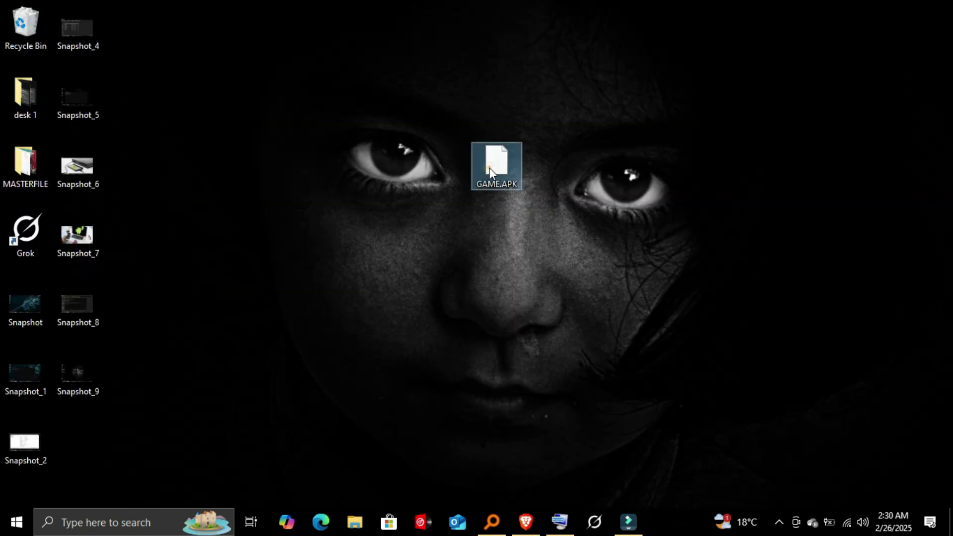
{"action": "mouse_move", "coordinate": [490, 168]}
{"action": "left_mouse_down"}
{"action": "mouse_move", "coordinate": [27, 45]}
{"action": "mouse_move", "coordinate": [17, 27]}
{"action": "left_mouse_up"}
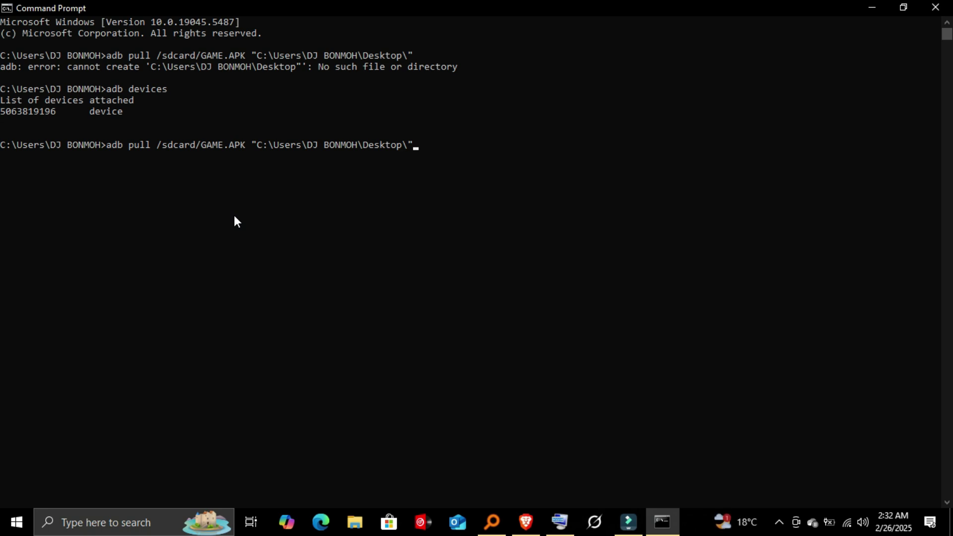
{"action": "key", "text": "BackSpace"}
{"action": "key", "text": "BackSpace"}
{"action": "key", "text": "Return"}
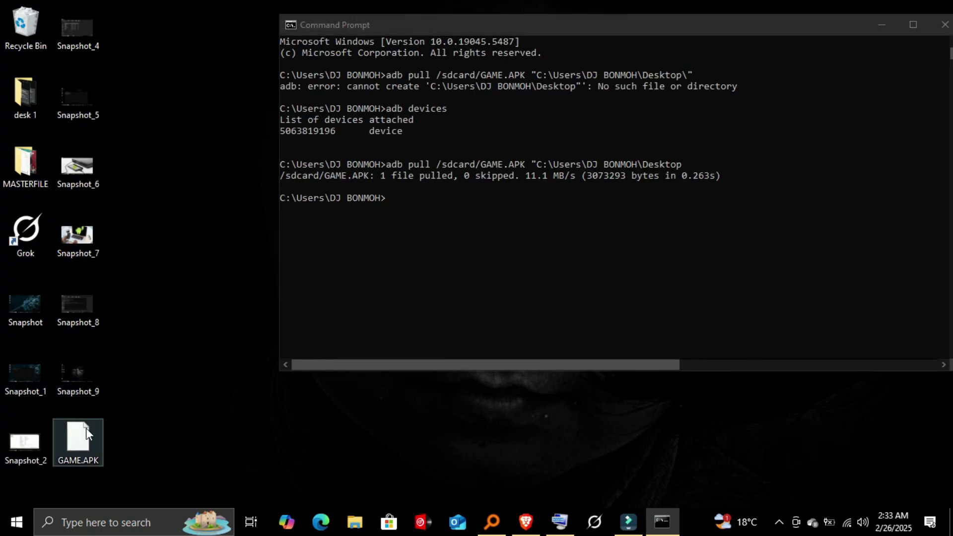
Move the pulled GAME.APK on the desktop and rerun adb devices in a cleared window
{"action": "left_click_drag", "start_coordinate": [85, 428], "coordinate": [179, 409]}
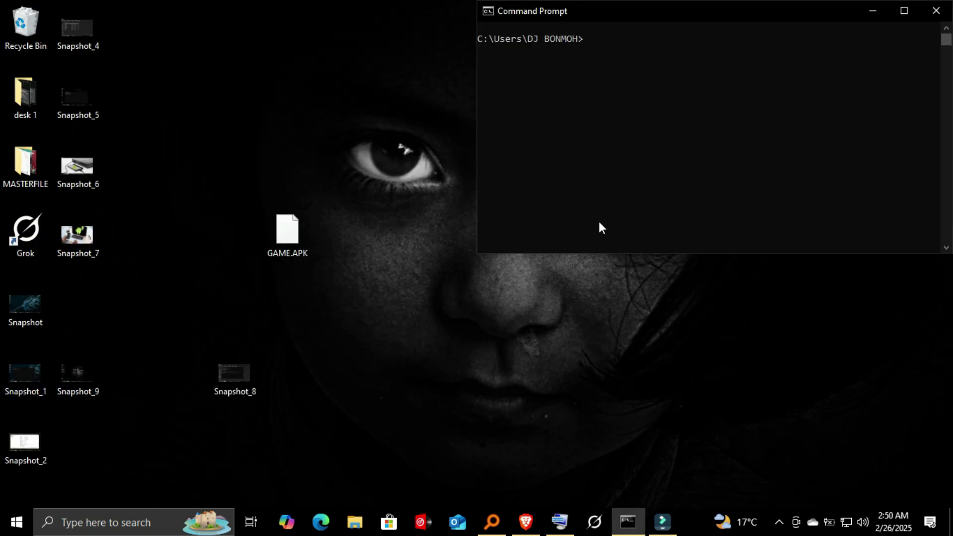
{"action": "type", "text": "adb devices"}
{"action": "key", "text": "Return"}
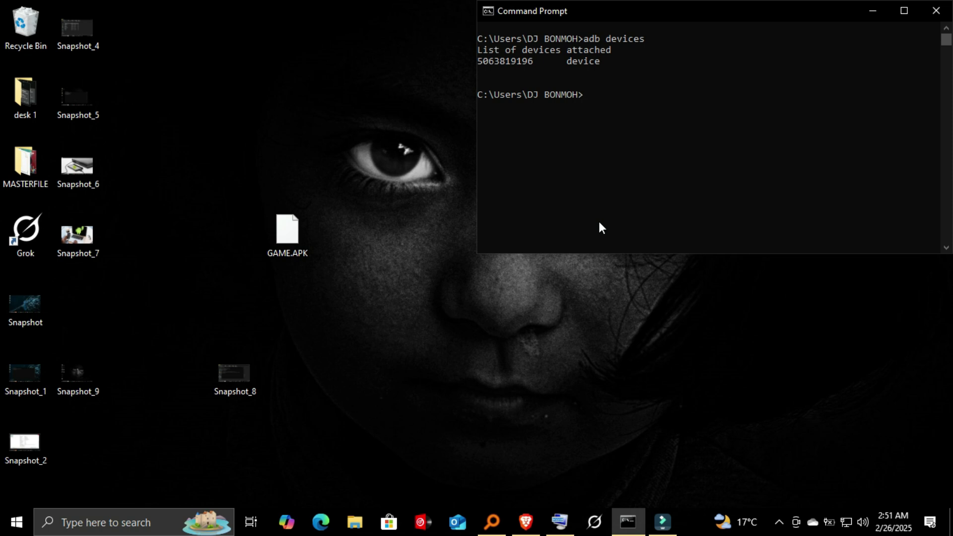
{"action": "type", "text": "adb install \"C:\\Users\\DJ BONMOH\\Desktop\\GAME.APK\""}
Install the desktop GAME.APK with adb install and highlight the Success result
{"action": "key", "text": "Return"}
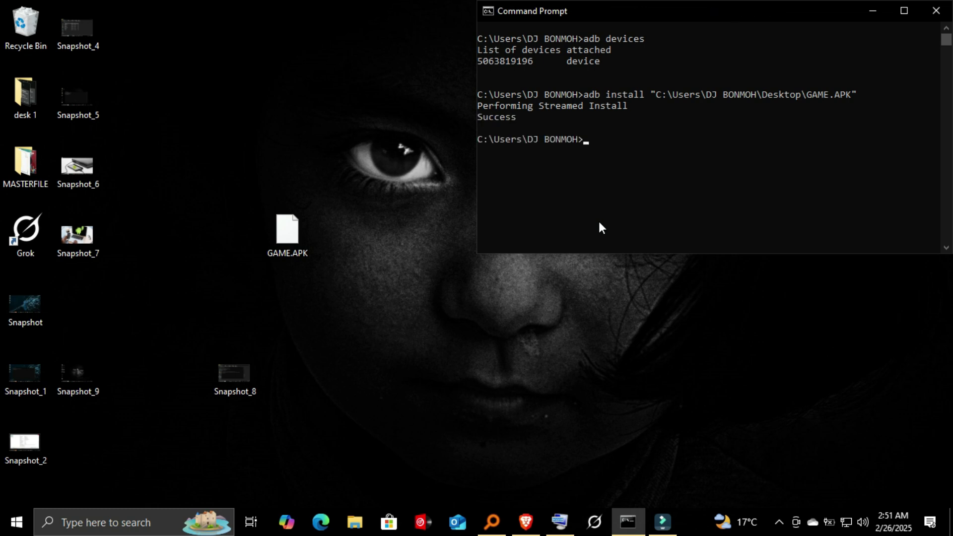
{"action": "double_click", "coordinate": [509, 120]}
{"action": "left_click", "coordinate": [555, 157]}
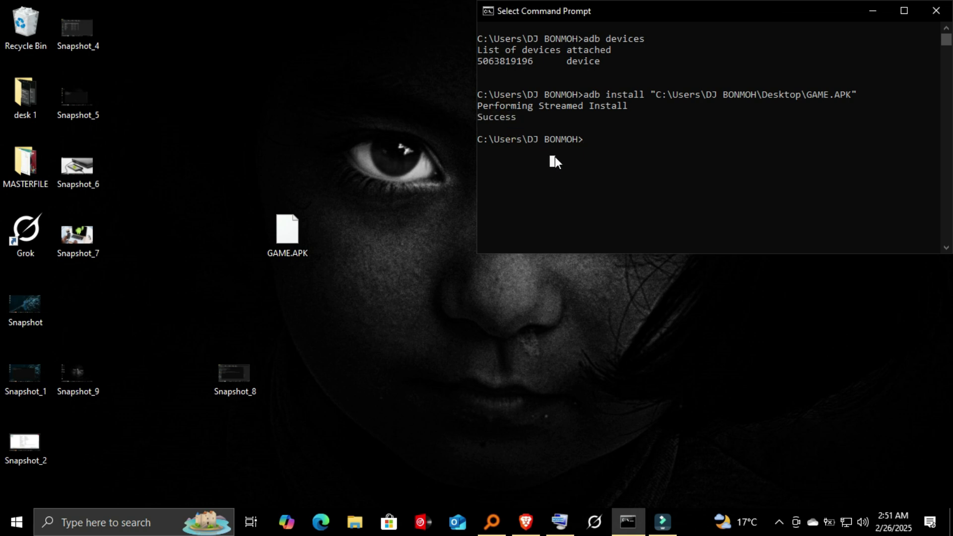